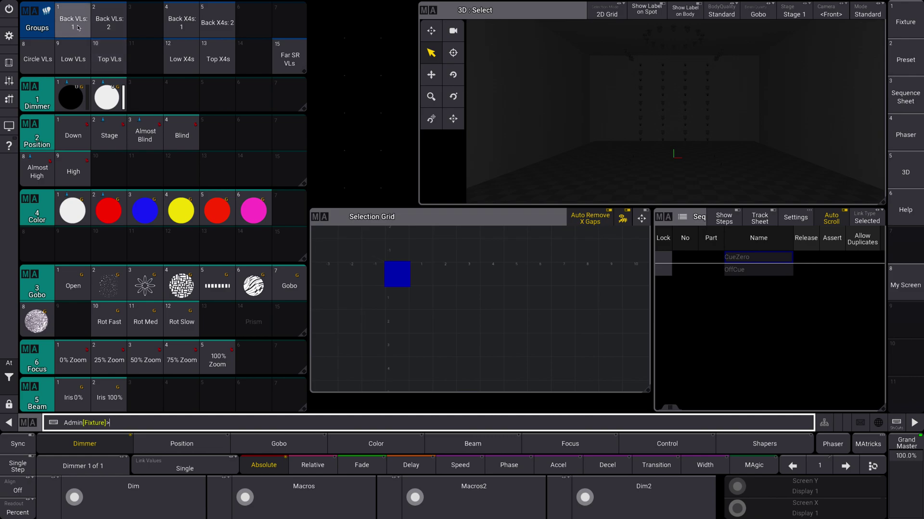
Select the Back VLs: 1 group, apply the Stage position preset and set its dimmer to 100
click(78, 28)
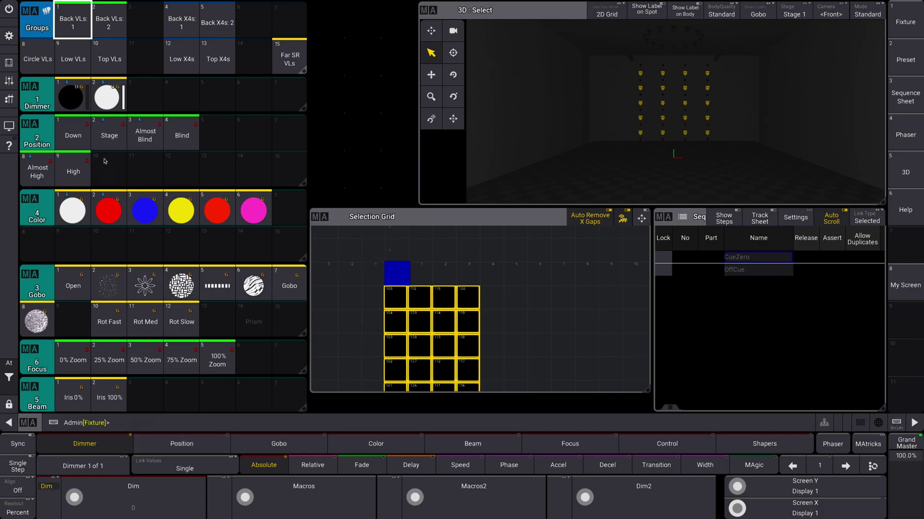
click(106, 139)
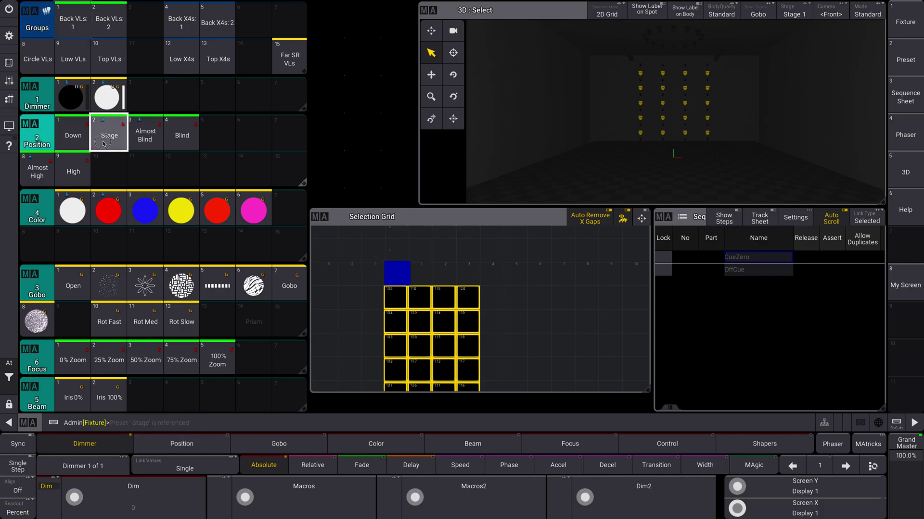
click(137, 492)
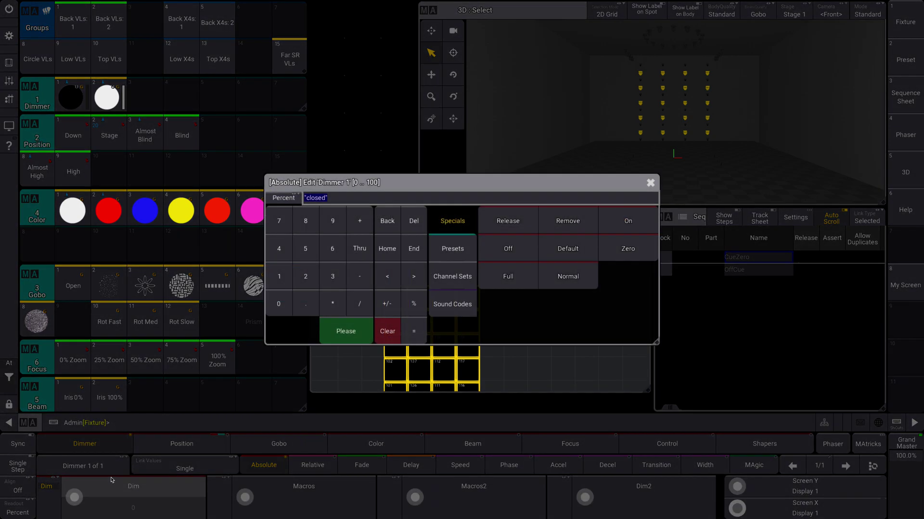
click(278, 278)
click(278, 304)
click(278, 304)
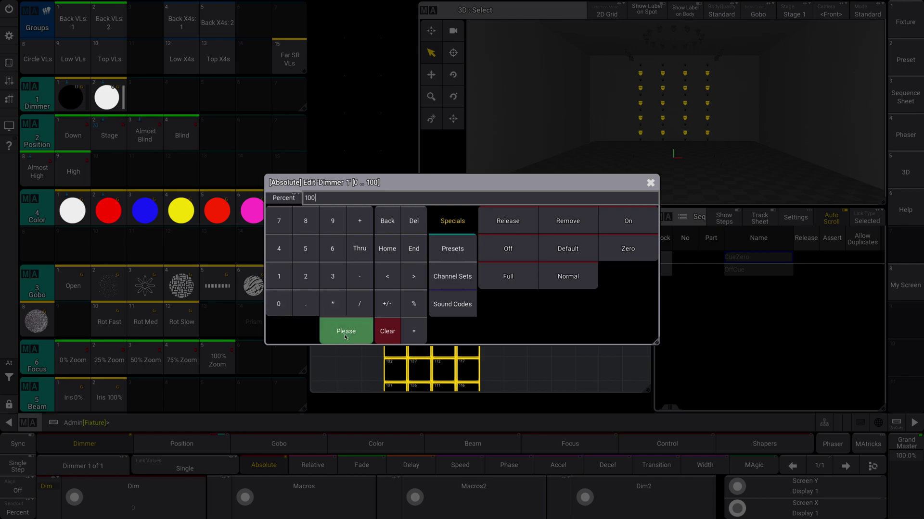
click(346, 331)
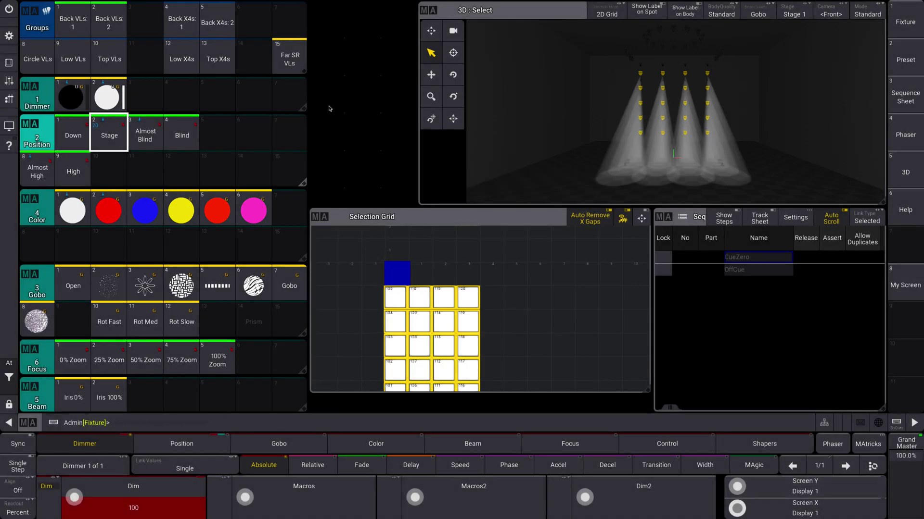
Add a second phaser step for the selected fixtures with the dimmer at 0
click(845, 466)
click(133, 497)
click(279, 304)
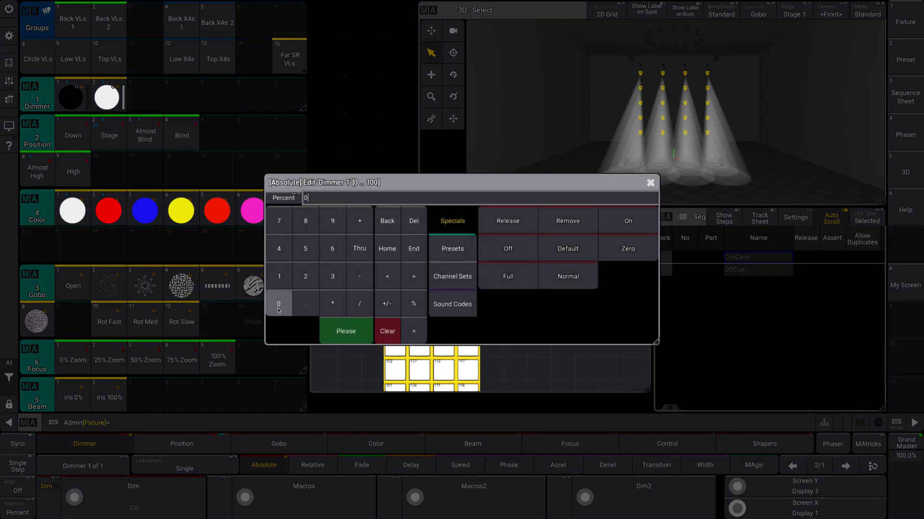
click(345, 332)
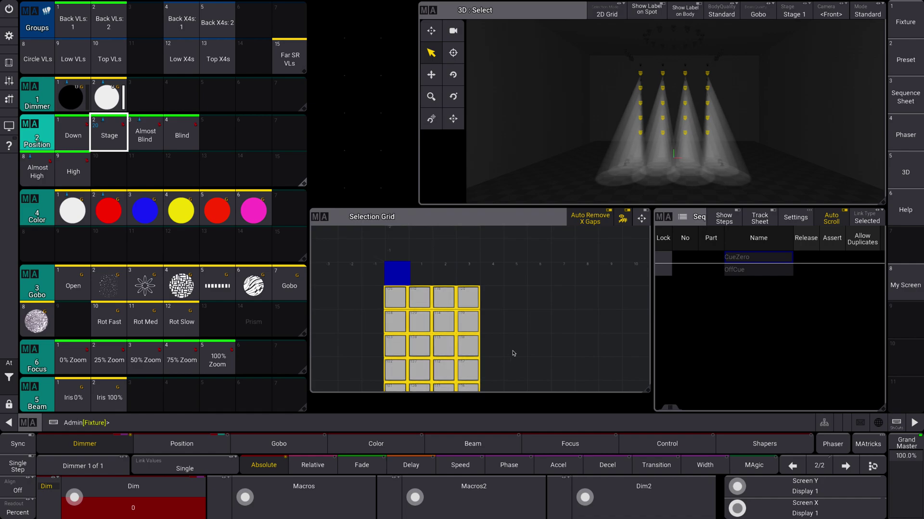
Enlarge the Selection Grid window downward and fit its view to the selected fixtures
click(493, 313)
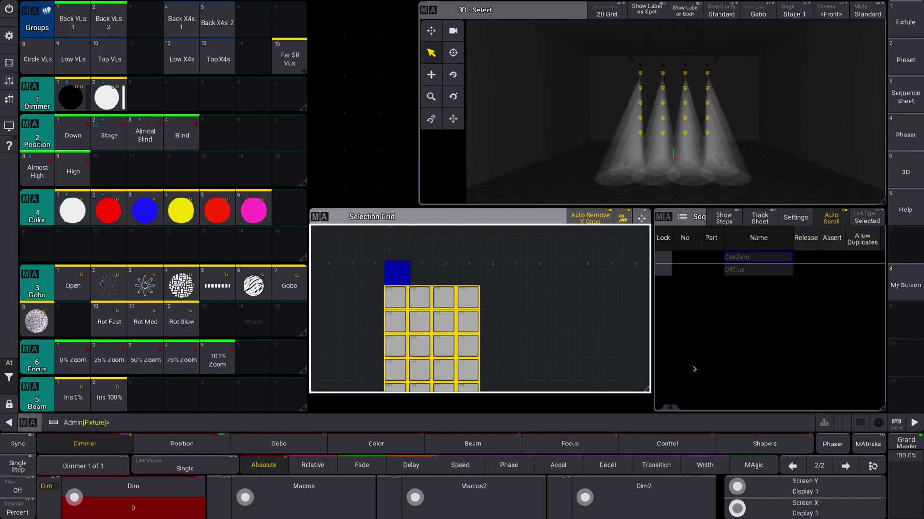
drag(645, 393, 647, 411)
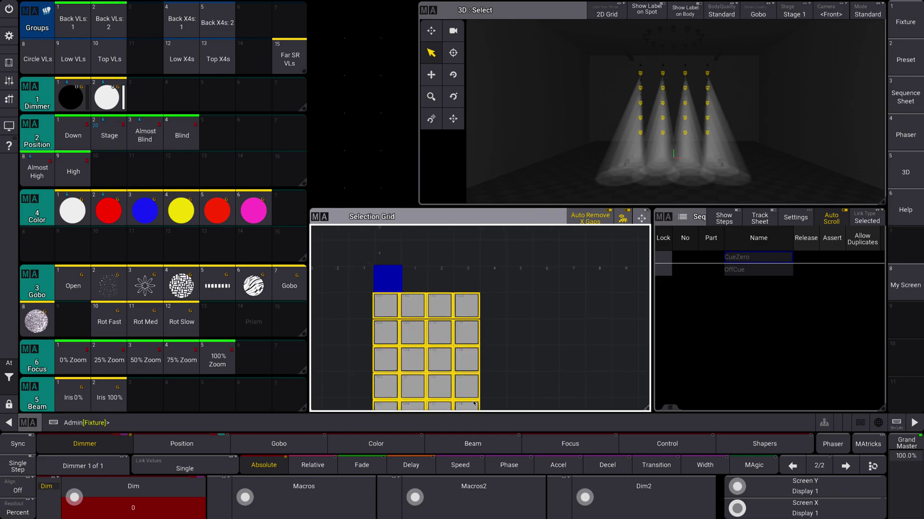
click(640, 221)
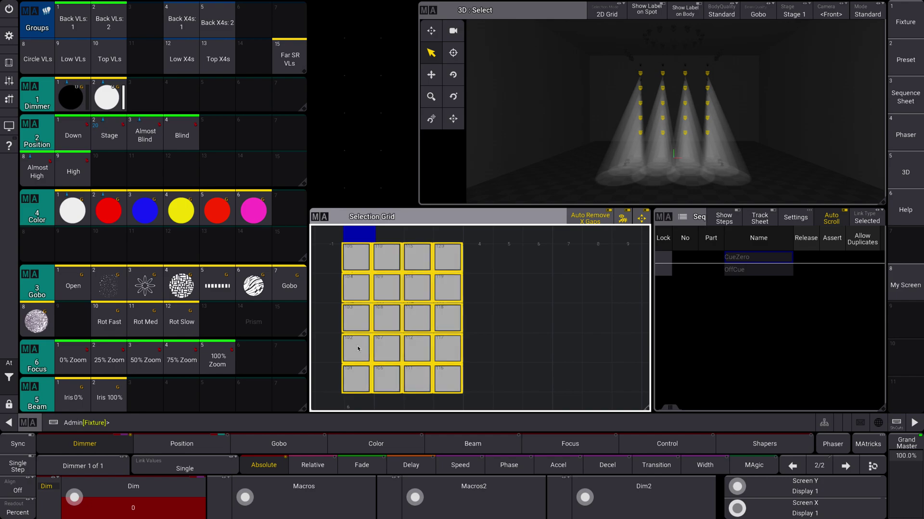
Set YWings to 2 in the MAtricks for the selected fixtures
click(877, 448)
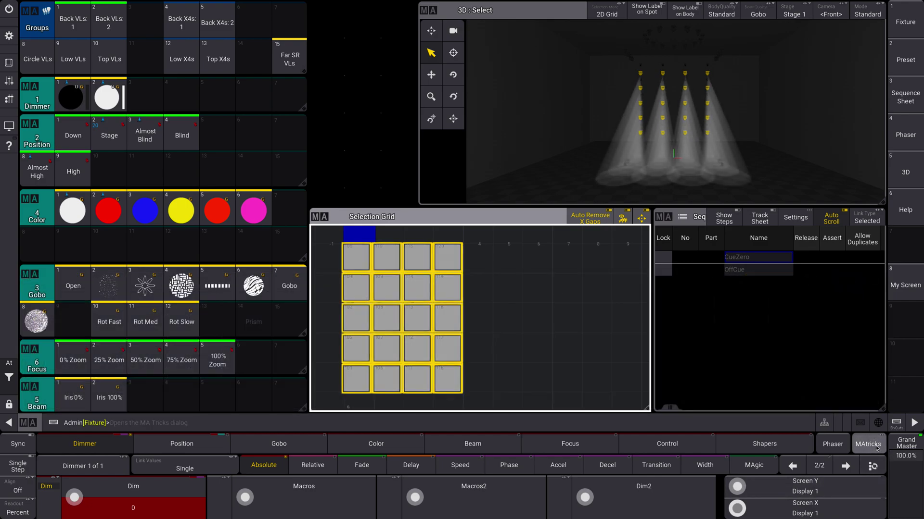
click(875, 448)
click(874, 446)
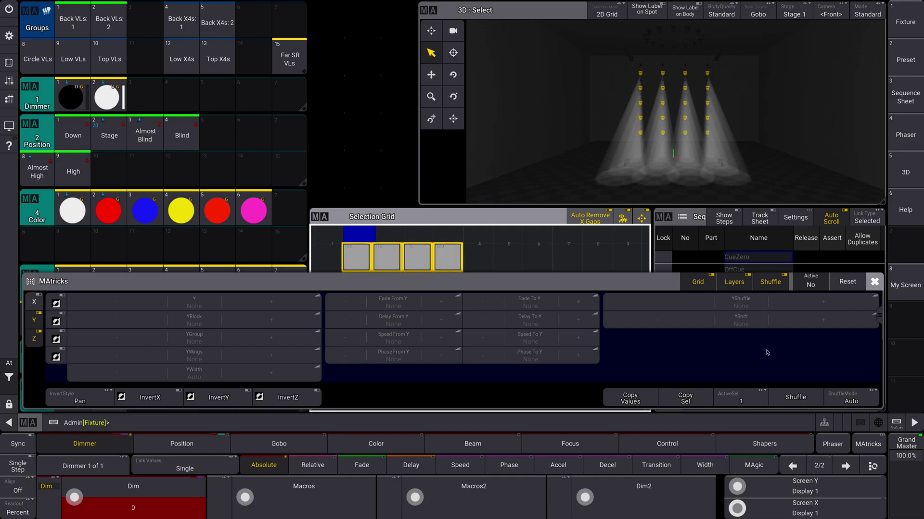
click(266, 356)
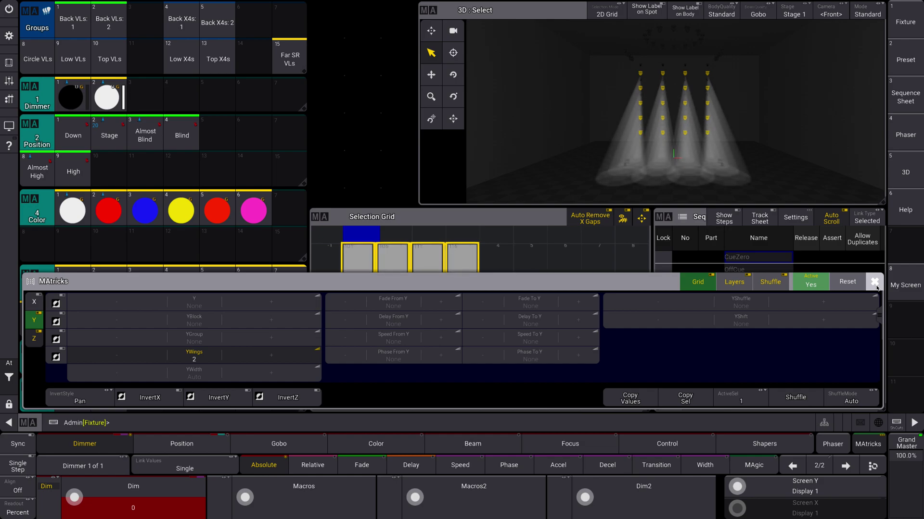
click(875, 283)
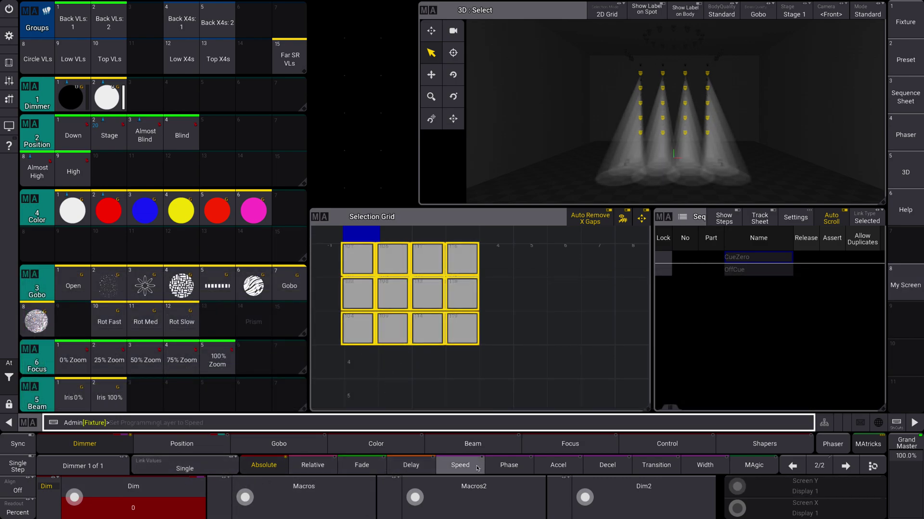
Spread the dimmer's phase 0 thru 360 across the selection
click(515, 468)
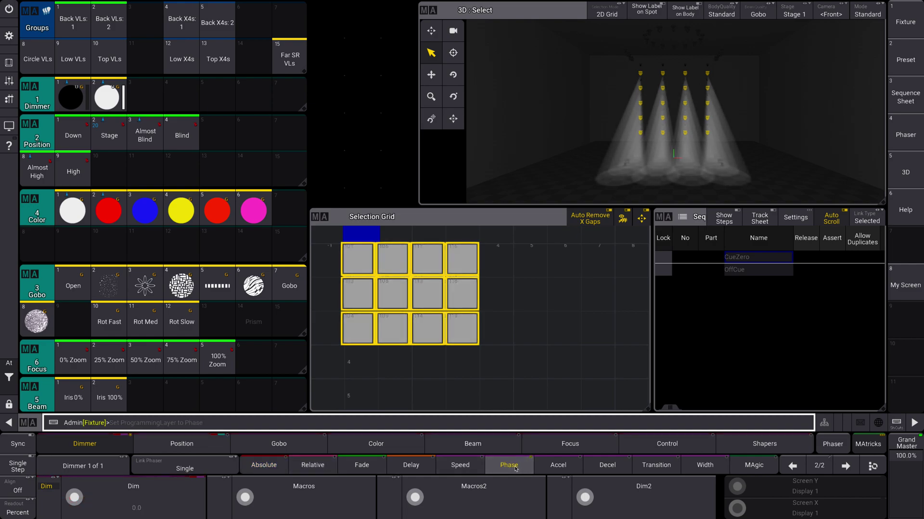
click(140, 501)
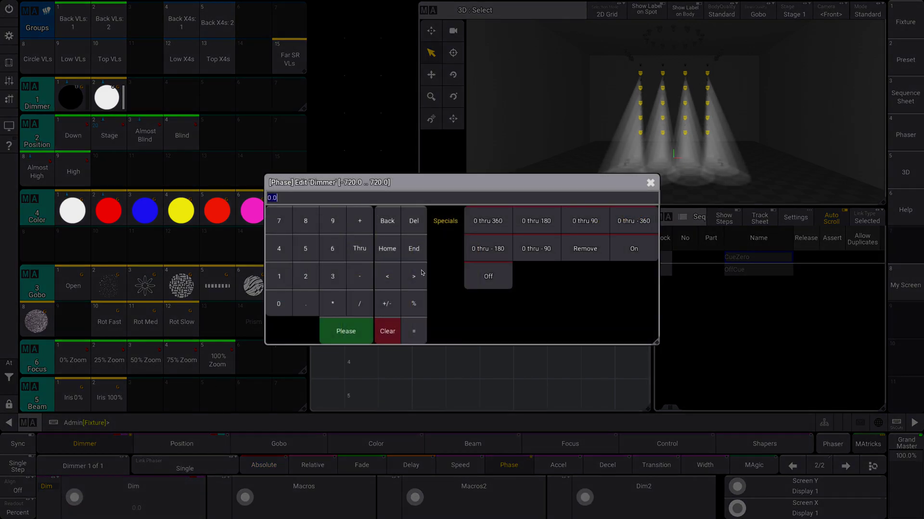
click(484, 233)
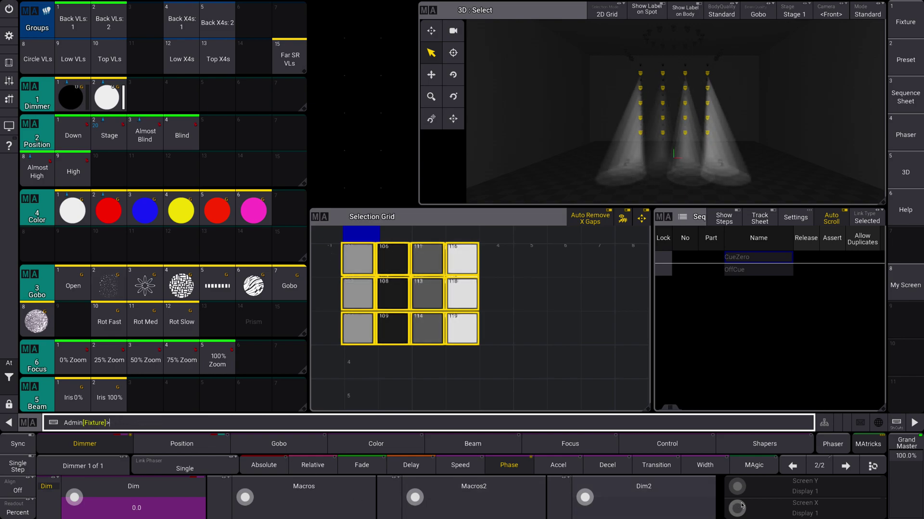
Set the MAtricks YWings to 3 and reapply the dimmer phase 0 thru 360
click(867, 444)
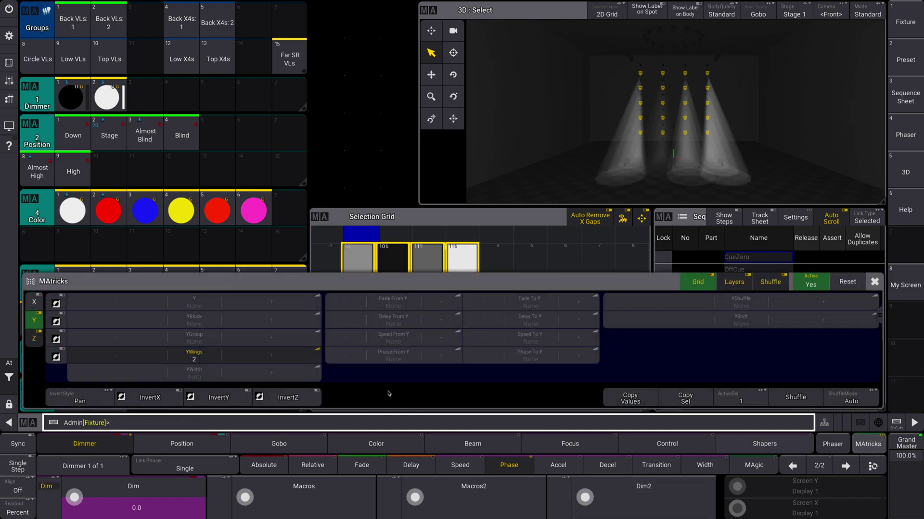
click(874, 281)
click(82, 502)
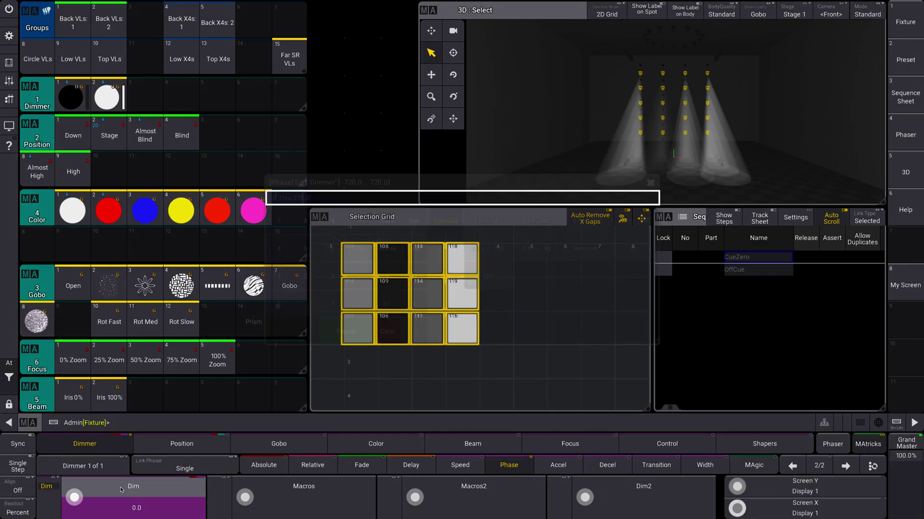
click(497, 224)
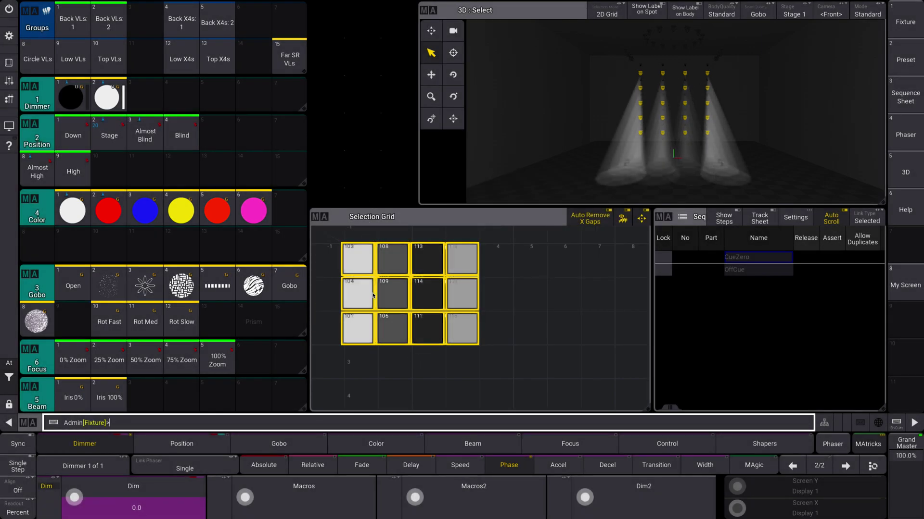
Try dimmer phase spreads of 0 thru 90 and 0 thru -90 on the winged selection
click(154, 496)
click(579, 225)
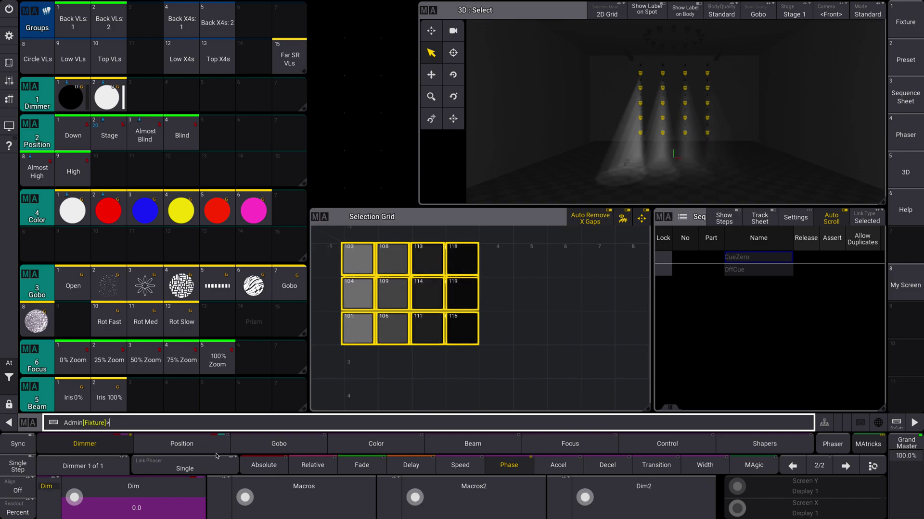
click(133, 496)
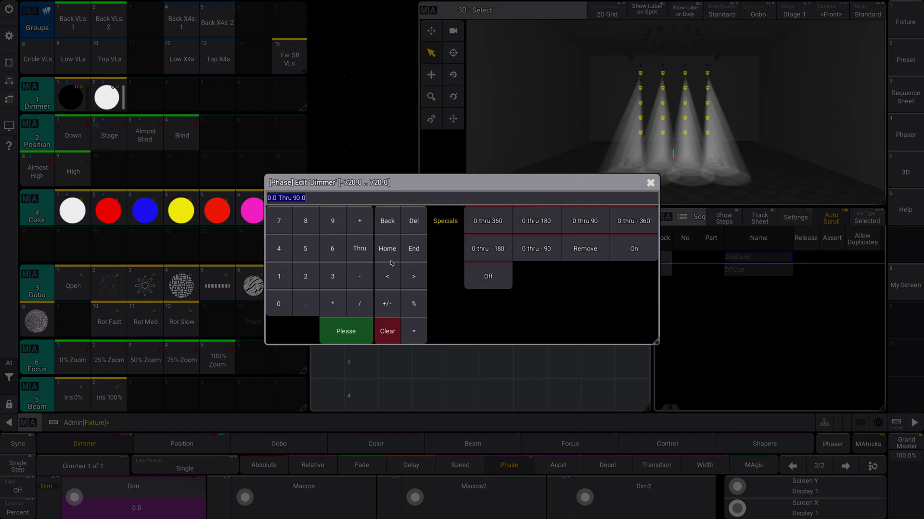
click(537, 256)
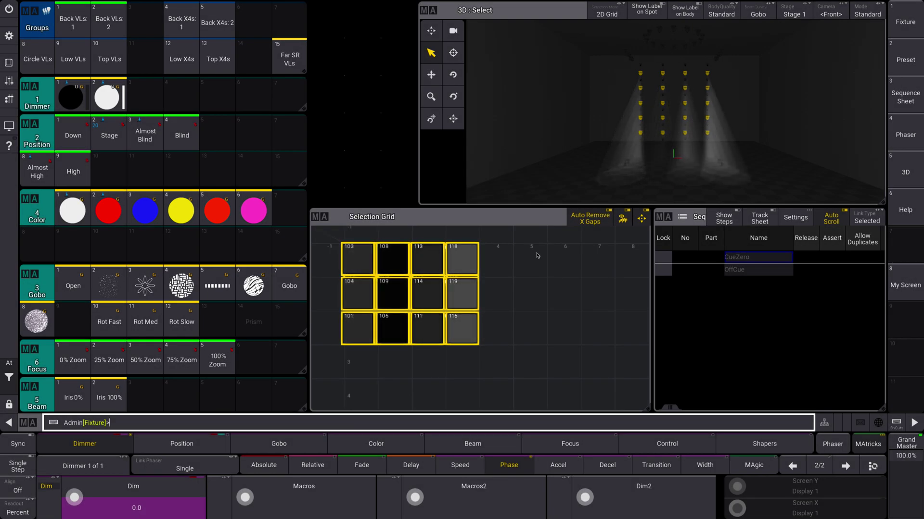
Set the MAtricks XWings to 2 and spread the dimmer phase 0 thru 360 across the selection
click(868, 444)
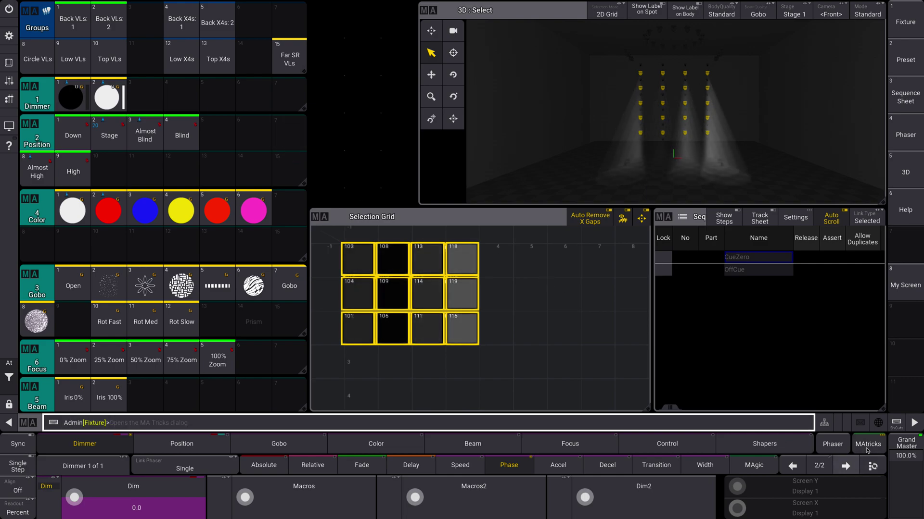
click(34, 302)
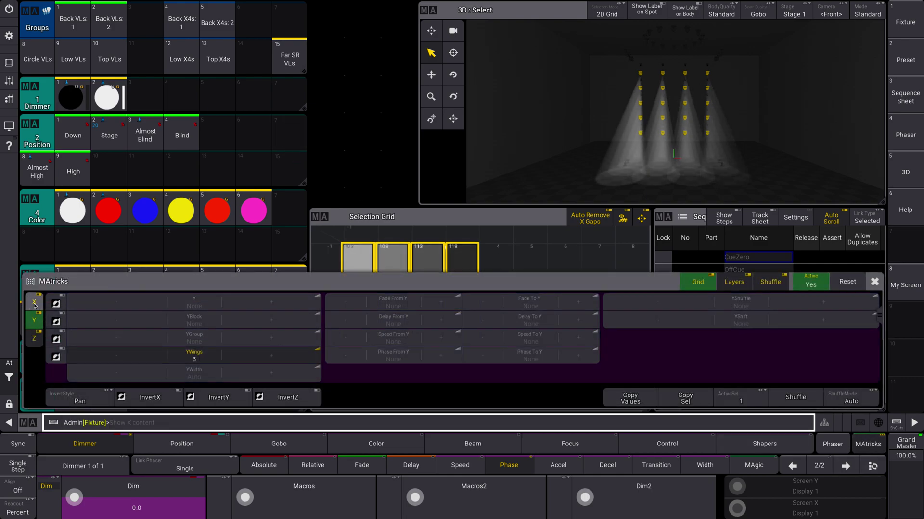
click(254, 359)
click(875, 282)
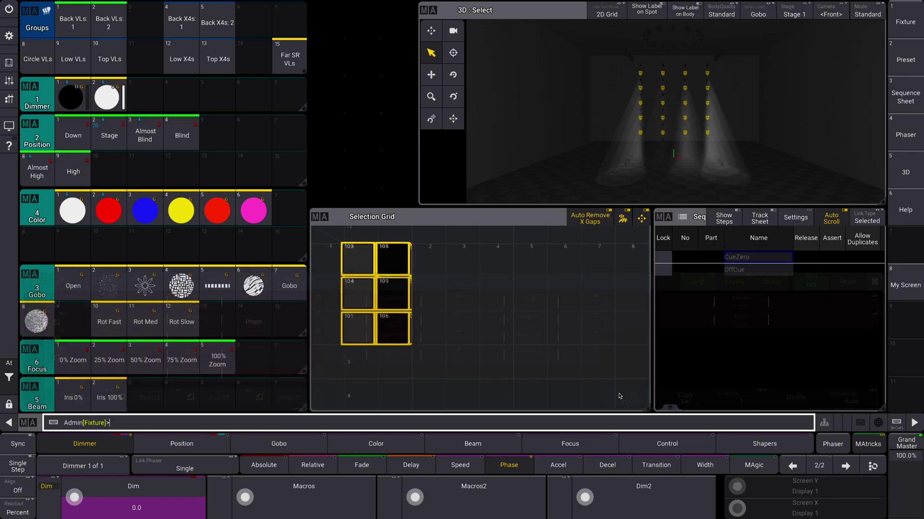
click(135, 500)
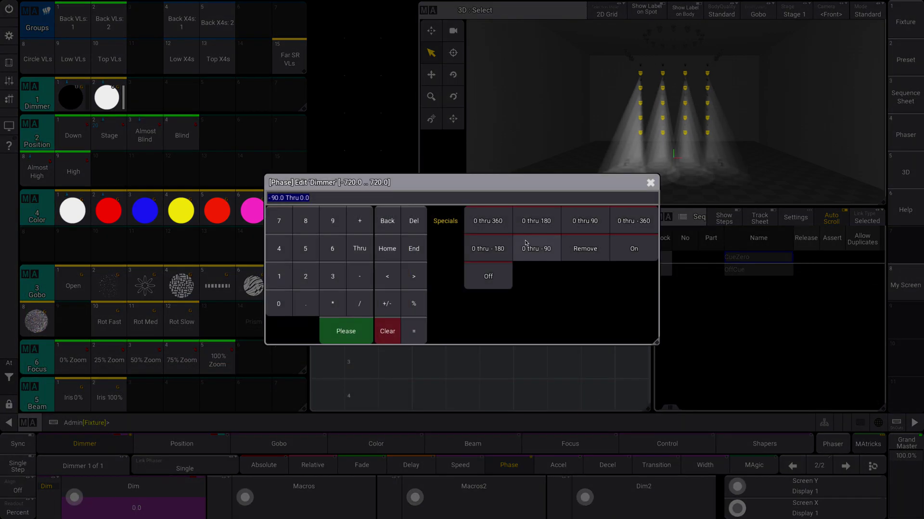
click(496, 226)
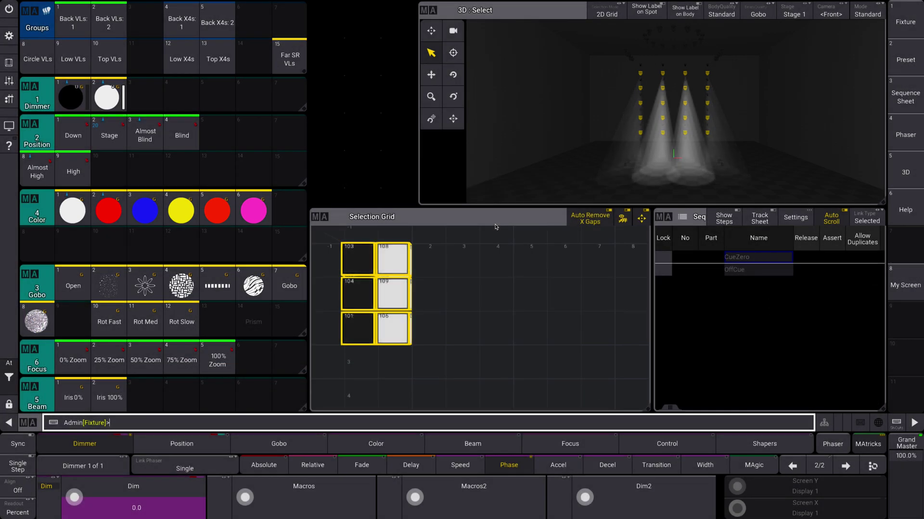
click(868, 444)
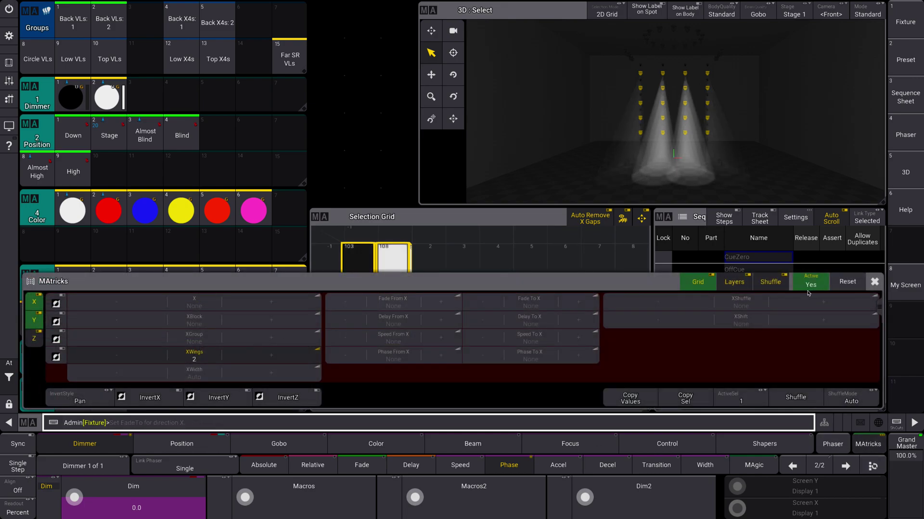
click(873, 282)
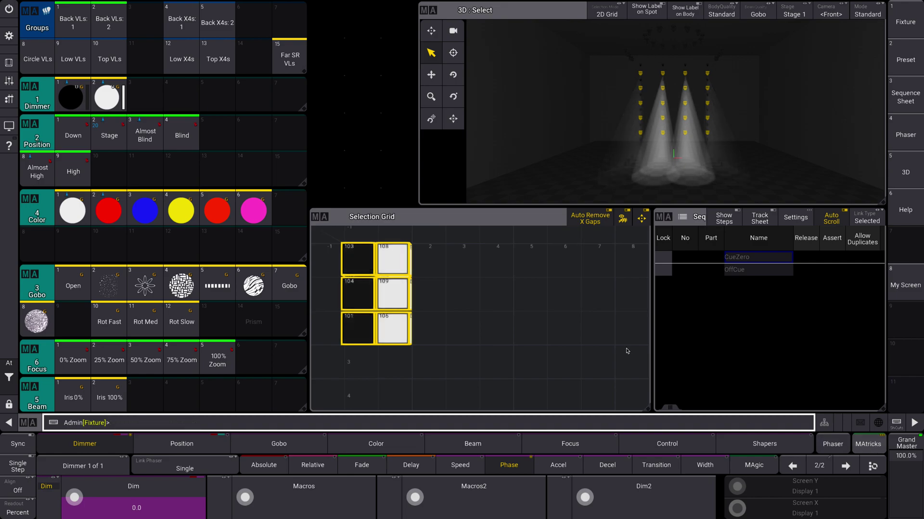
Reselect the full Back VLs: 1 group and spread its dimmer phase 0 thru 360
click(73, 19)
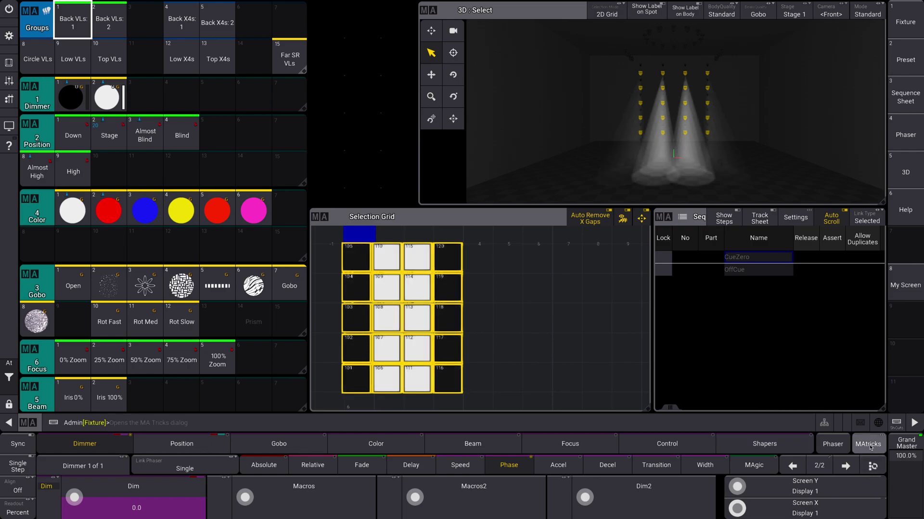
click(133, 500)
click(480, 230)
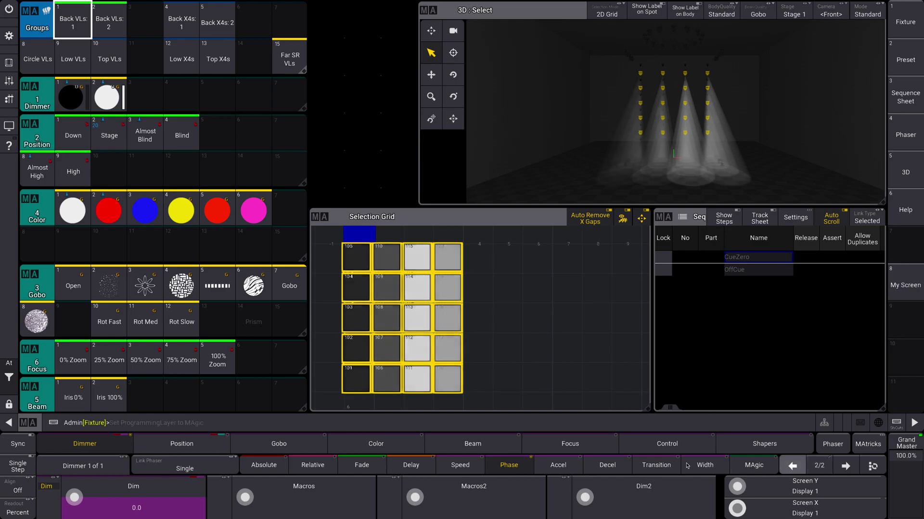
Set XWings to 5 in the MAtricks for the Back VLs: 1 group
click(855, 442)
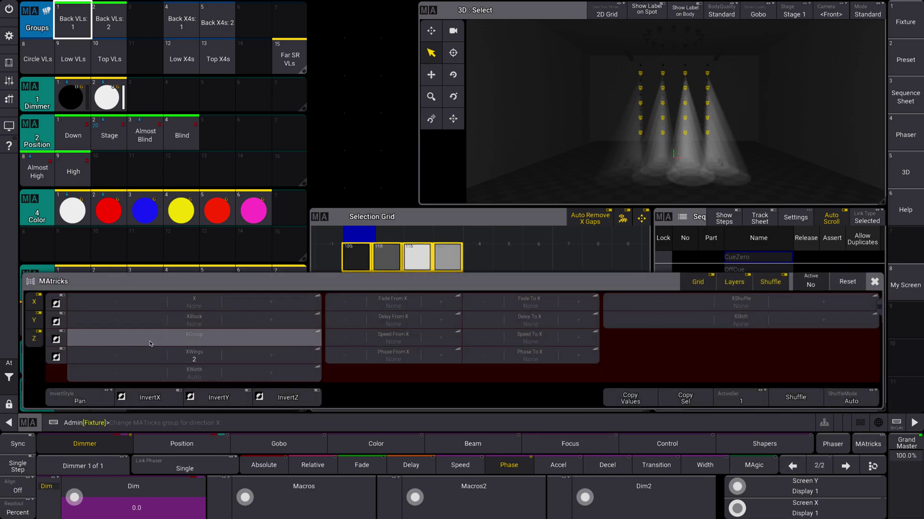
click(268, 357)
click(267, 359)
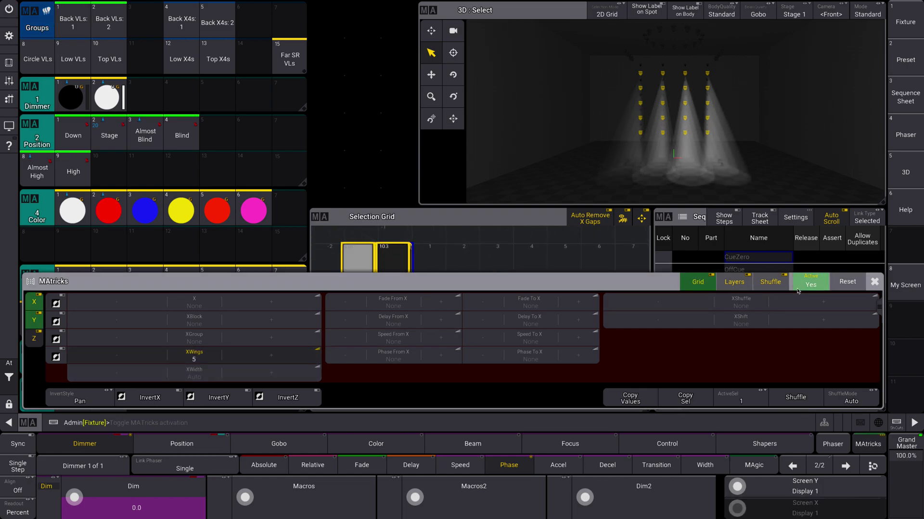
click(875, 281)
Spread the dimmer phase across the five-wing selection and check the Y settings in the MAtricks
click(134, 505)
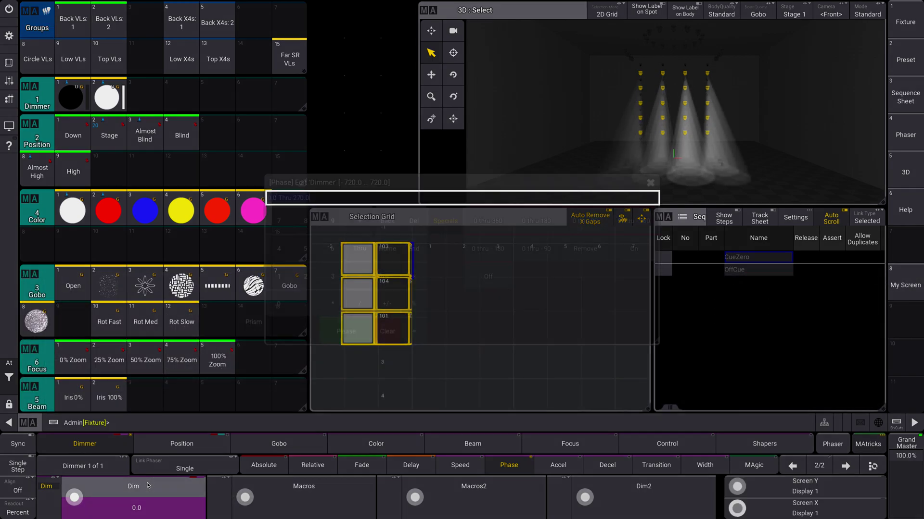
click(527, 223)
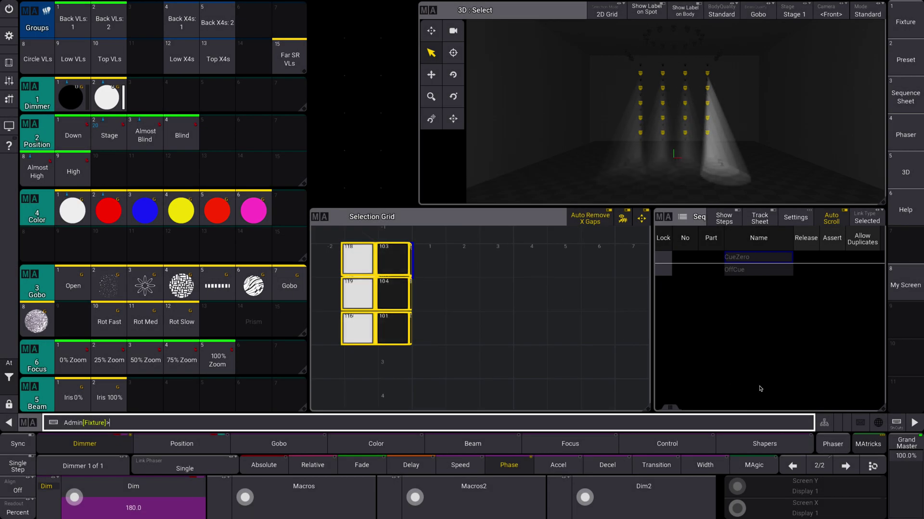
click(867, 444)
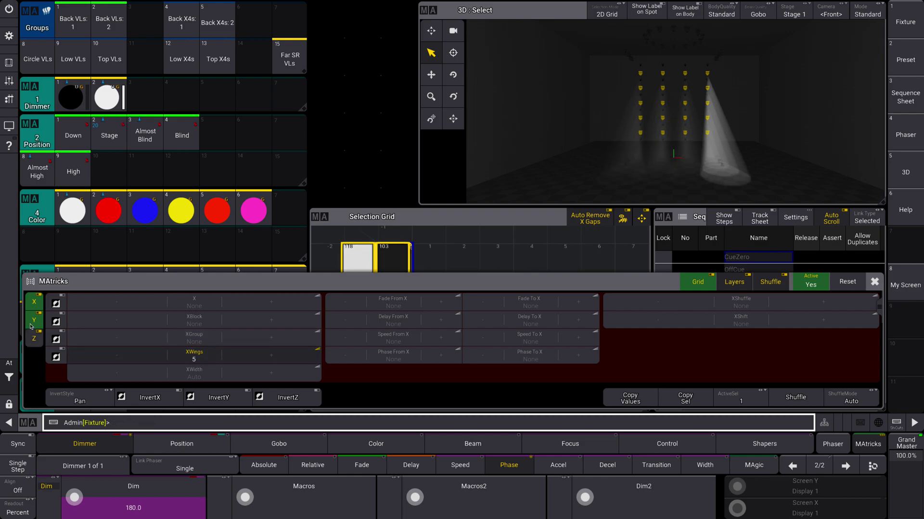
click(36, 320)
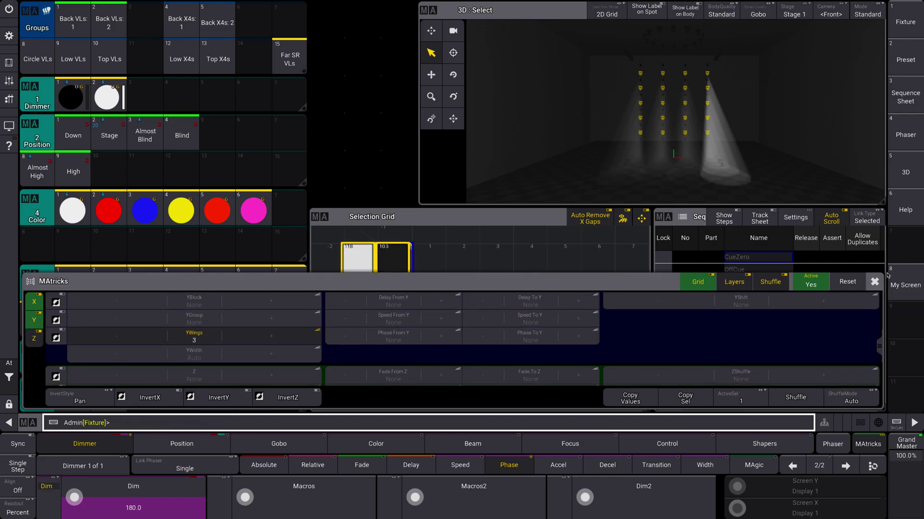
click(874, 281)
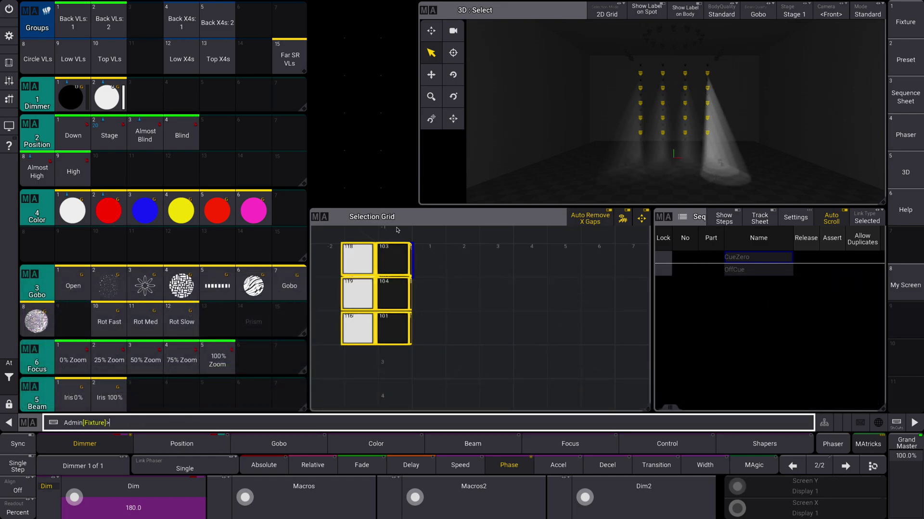
Reselect the full Back VLs: 1 group and set its MAtricks XWings to 2
click(73, 22)
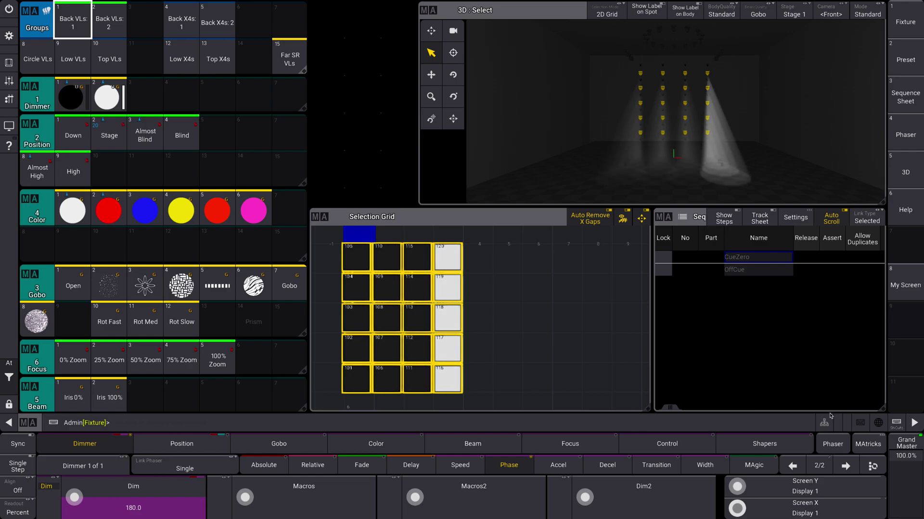
click(872, 448)
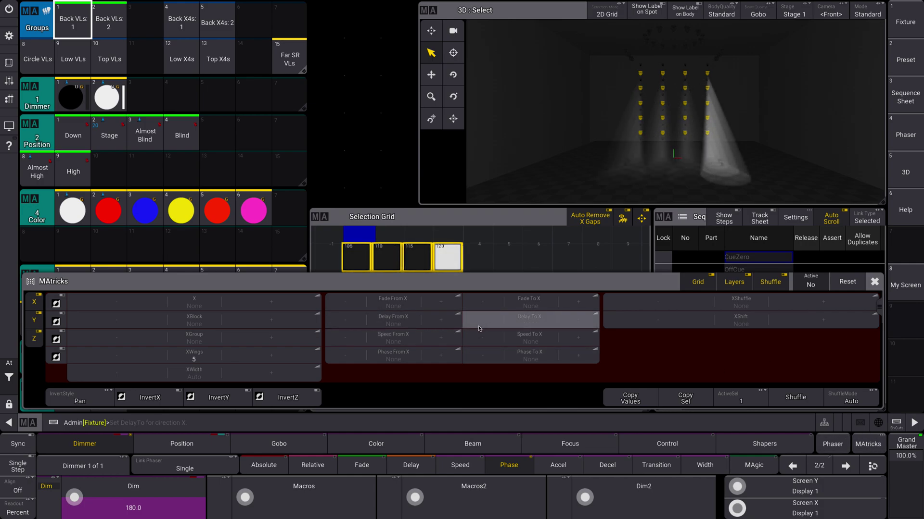
click(874, 281)
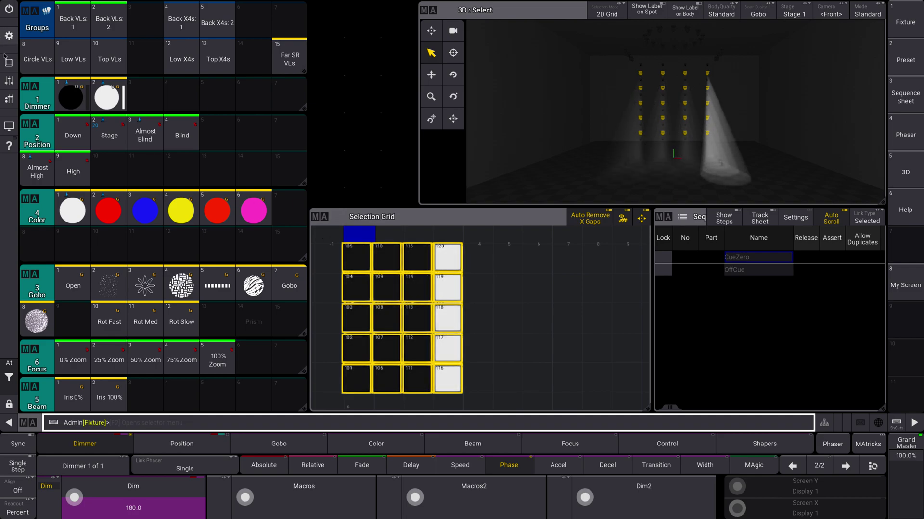
click(867, 444)
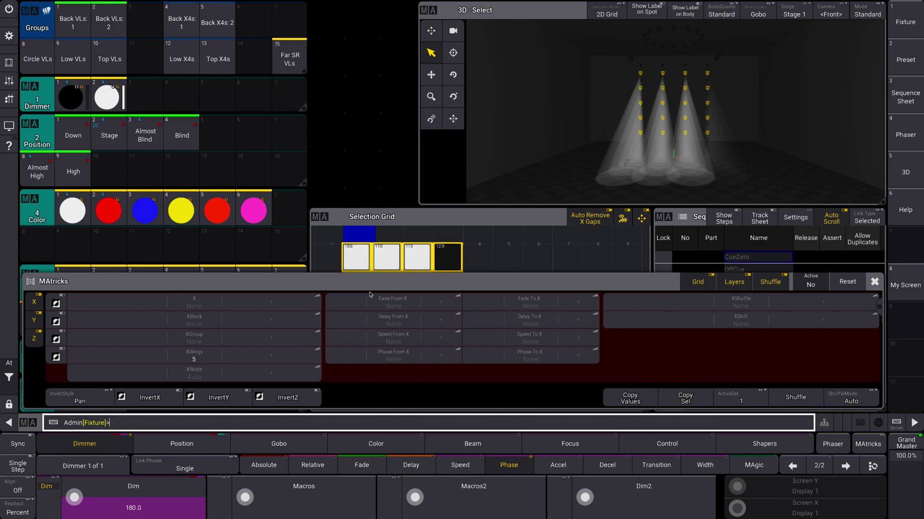
double_click(147, 358)
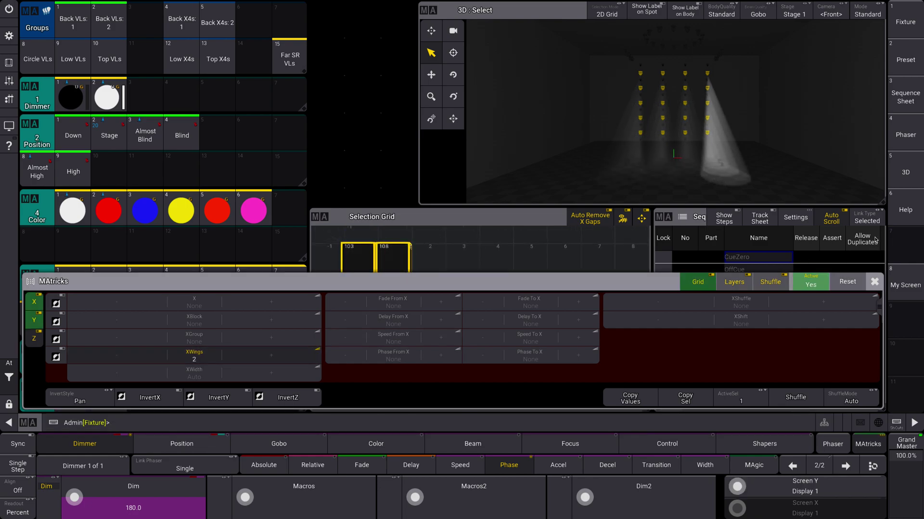
click(874, 281)
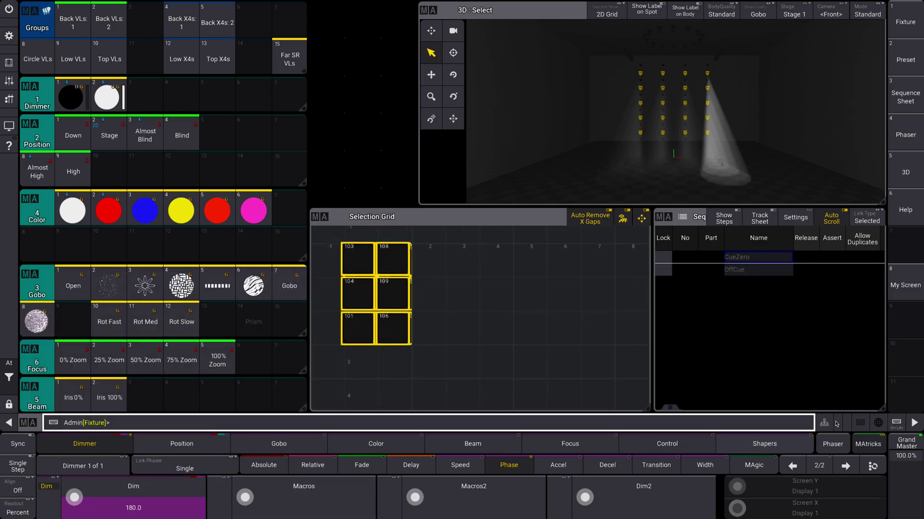
Spread the dimmer phase across the two-wing selection and switch the dimmer to the Absolute layer
click(168, 502)
click(537, 220)
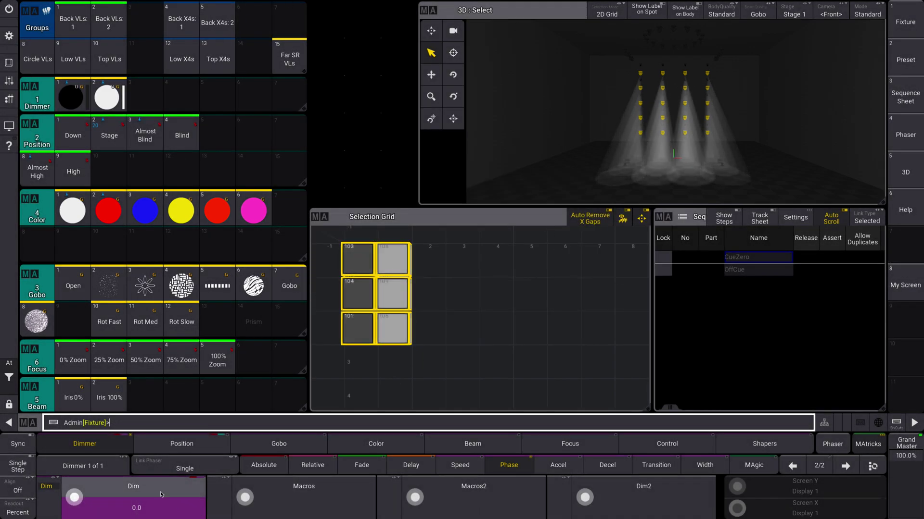
click(513, 465)
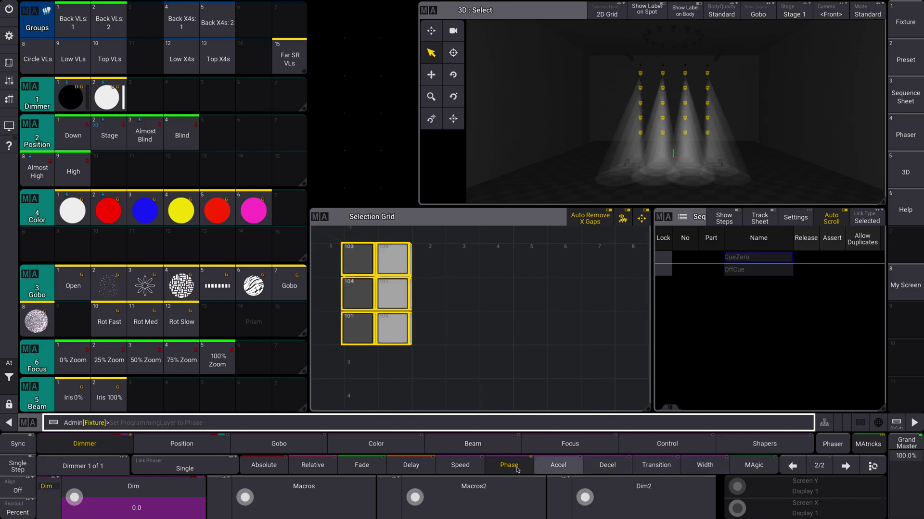
click(362, 465)
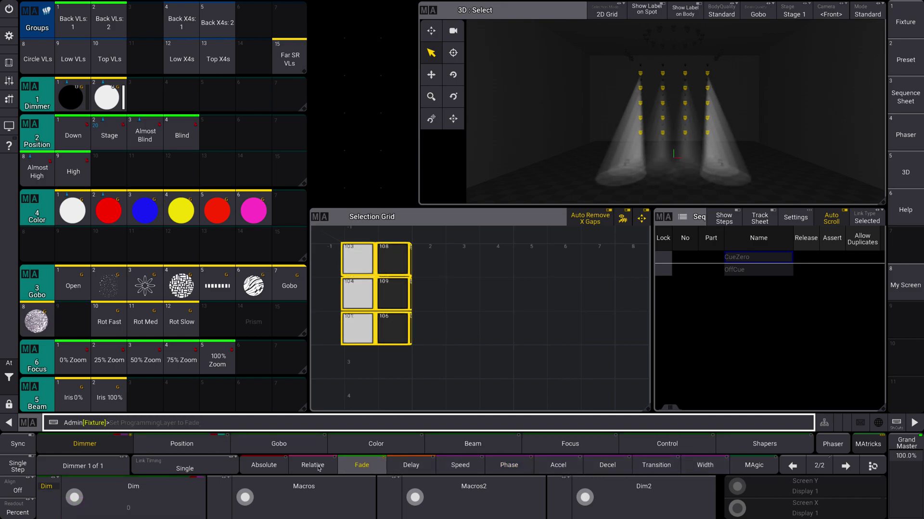
click(265, 465)
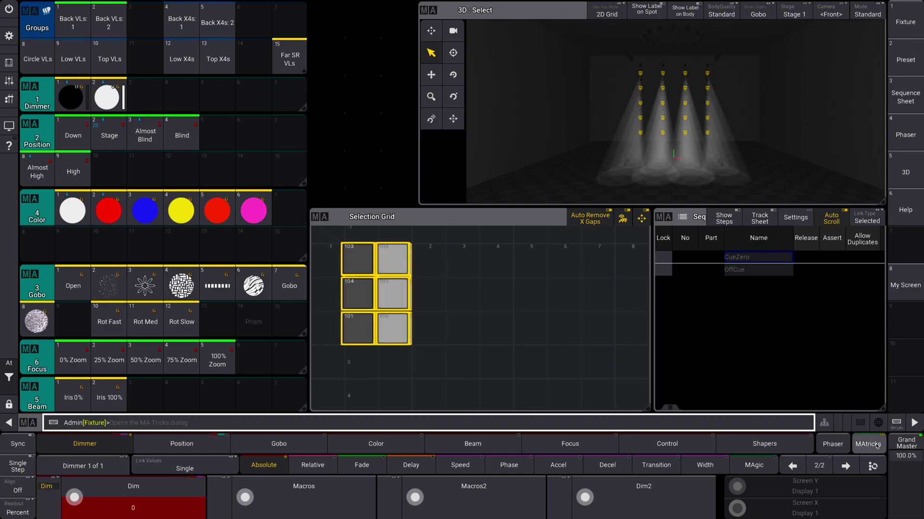
Reset the MAtricks settings to remove the wings from the Back VLs: 1 selection
click(868, 444)
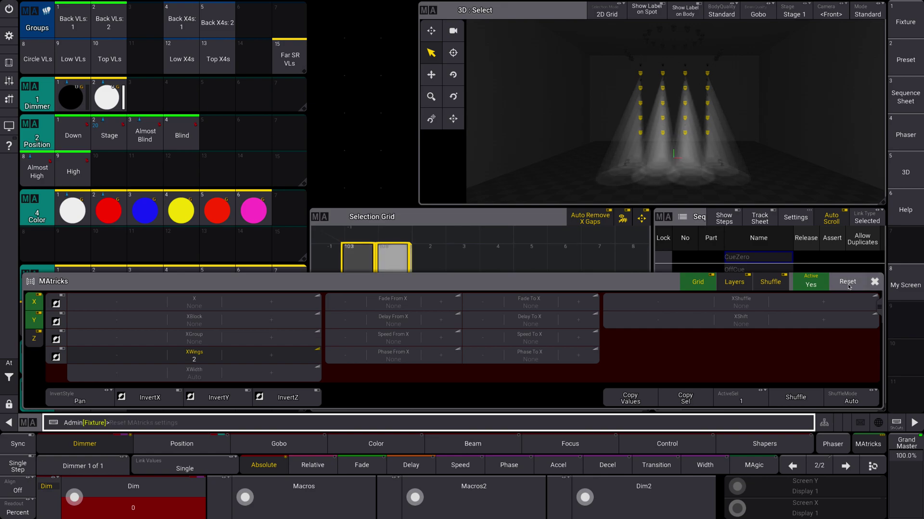
click(873, 283)
click(874, 283)
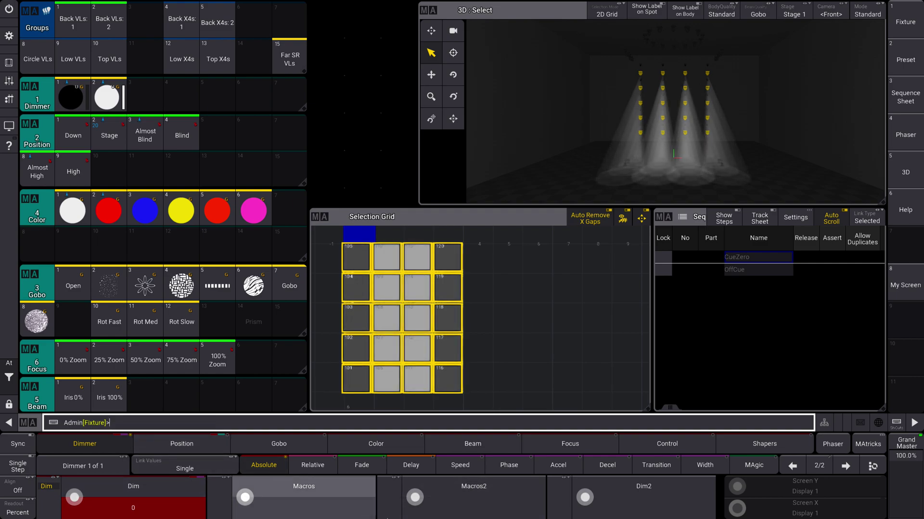
Return to the Phase layer and spread the dimmer phase across the full, unwinged Back VLs: 1 selection
click(503, 465)
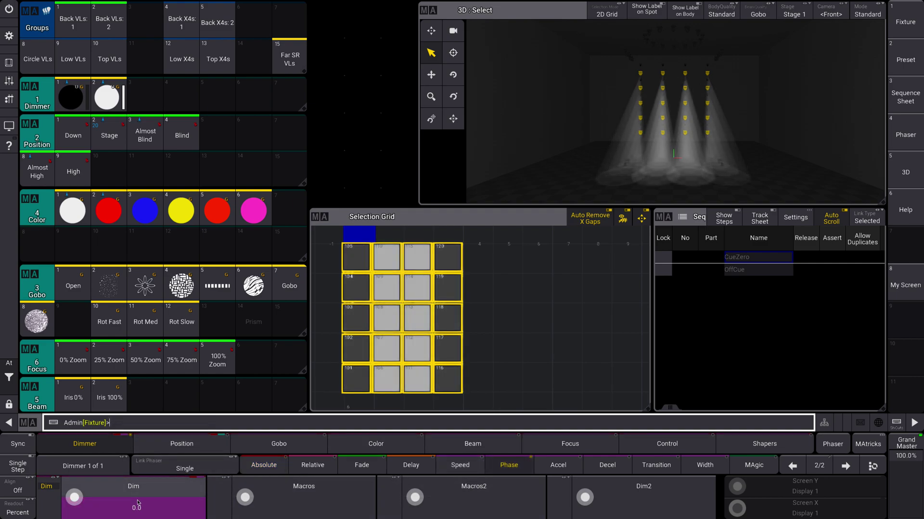
click(502, 466)
click(500, 247)
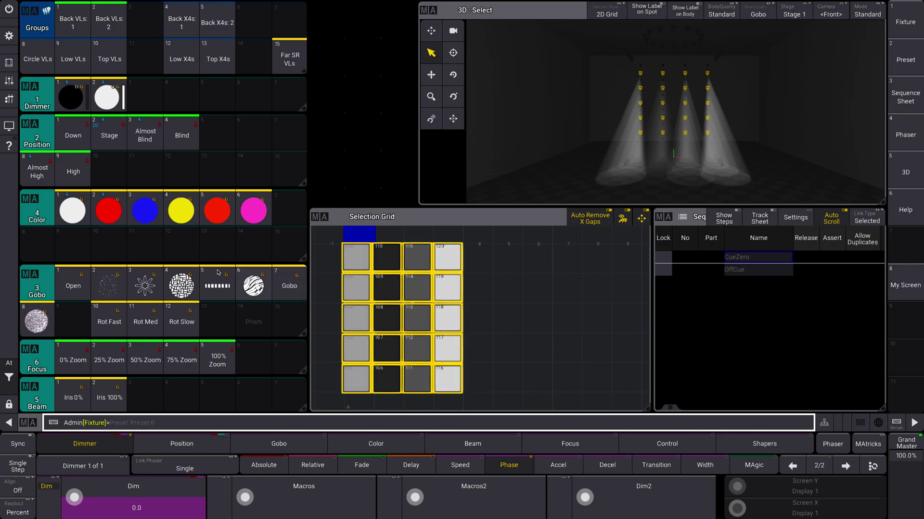